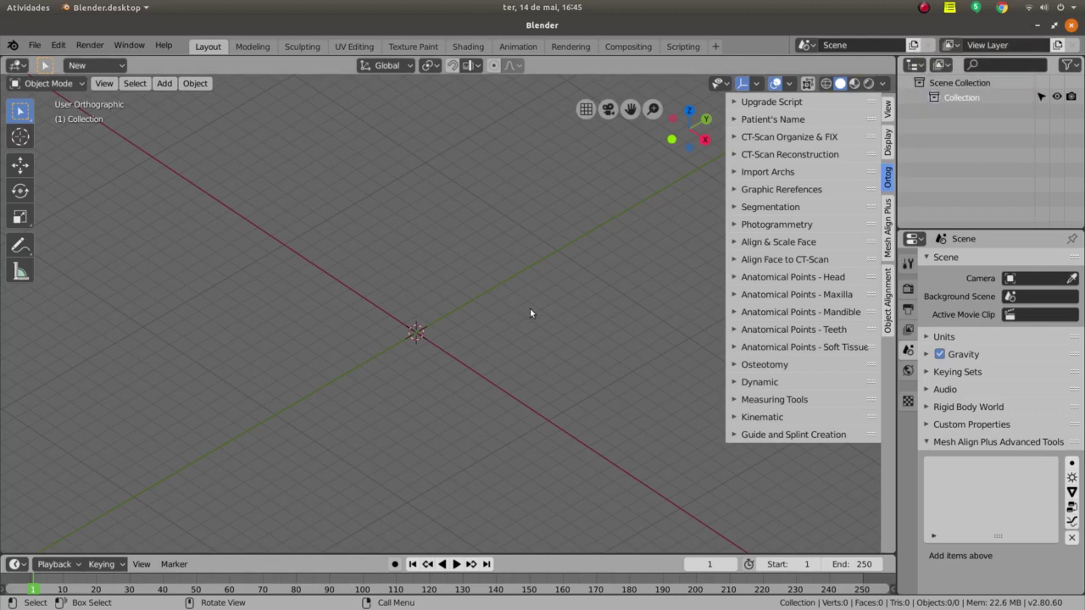
# - In the Ortog tab, expand CT-Scan Organize & FIX and run Organize
pyautogui.click(734, 154)
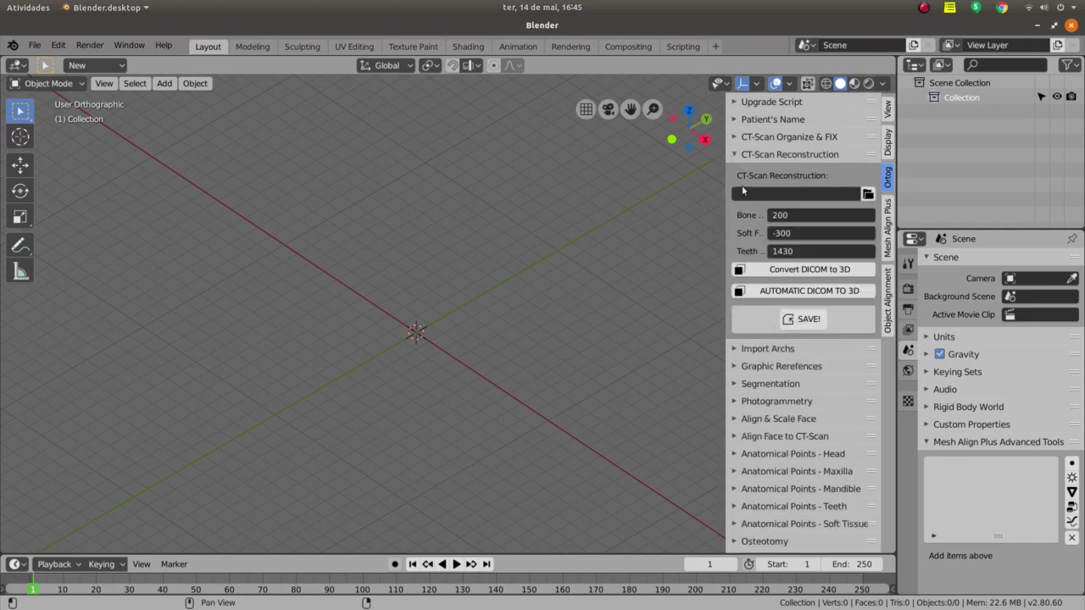
pyautogui.click(740, 154)
pyautogui.click(746, 137)
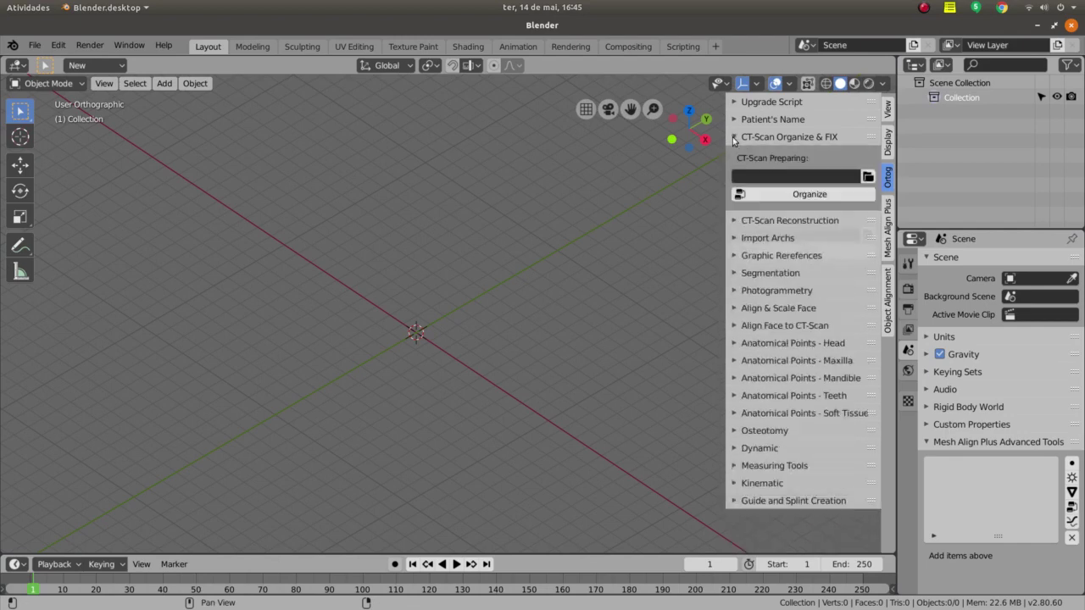
pyautogui.click(798, 196)
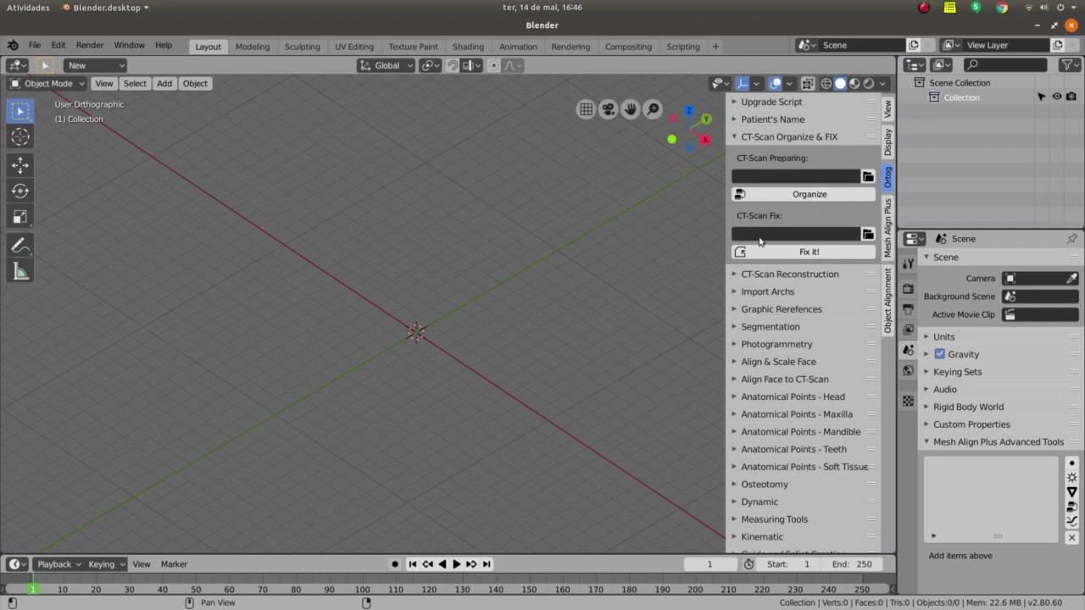
# - Switch to CT-Scan Reconstruction, try Convert DICOM to 3D, and browse for the source folder
pyautogui.click(737, 137)
pyautogui.click(736, 155)
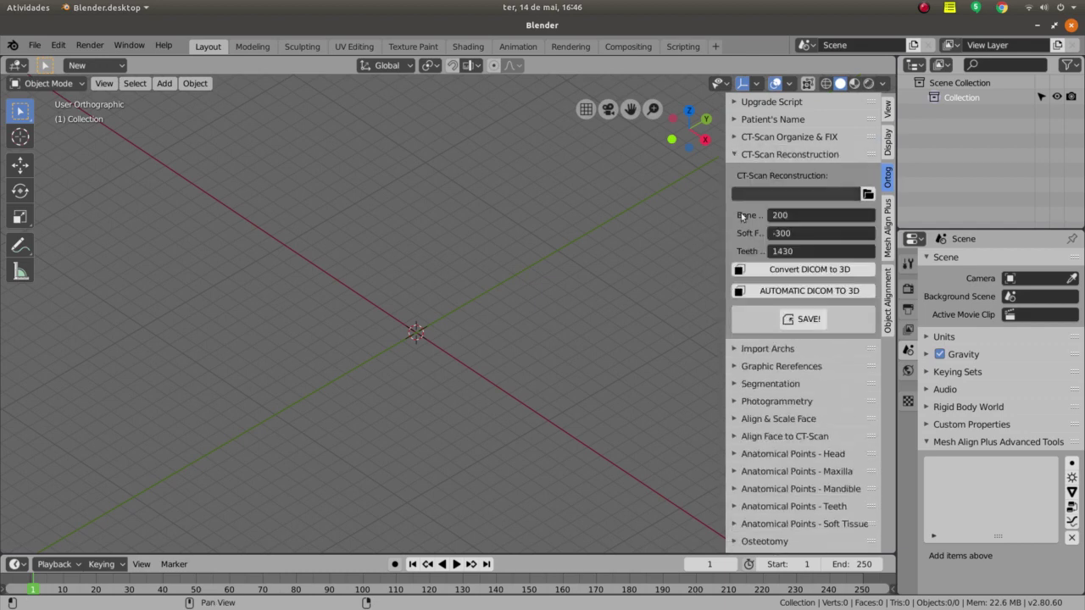
pyautogui.click(801, 277)
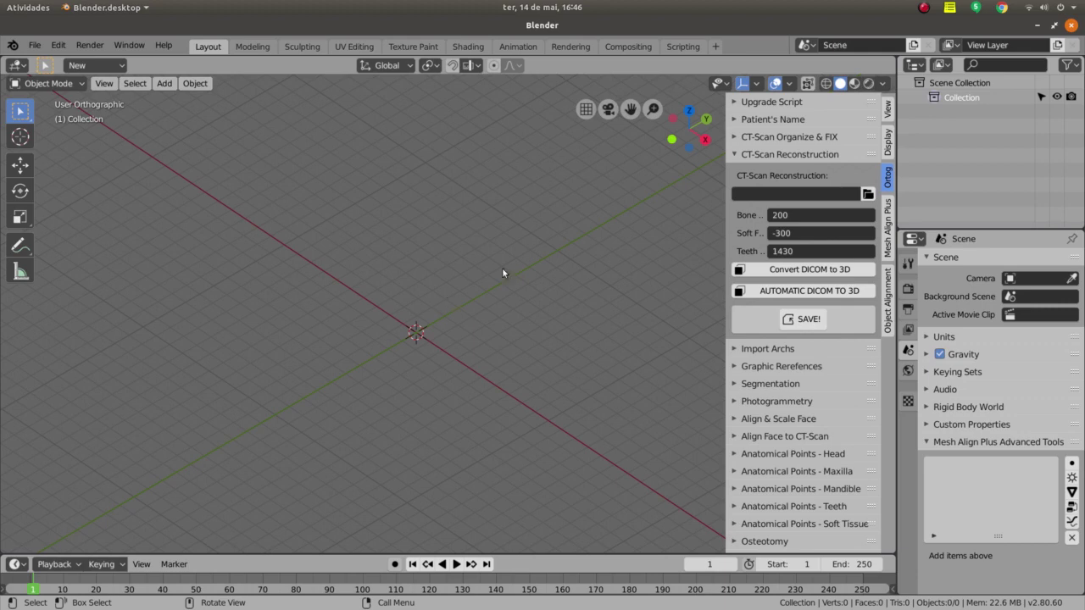
pyautogui.click(868, 195)
# - Choose the DICOM/ST0001 study folder, via Recent, as the reconstruction source
pyautogui.click(44, 280)
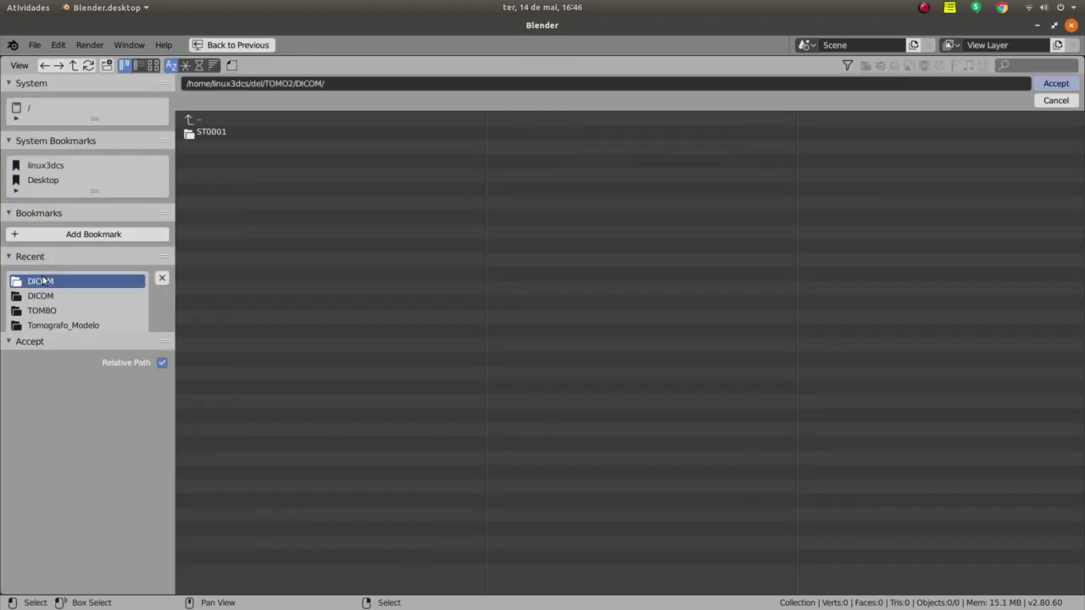
pyautogui.click(217, 132)
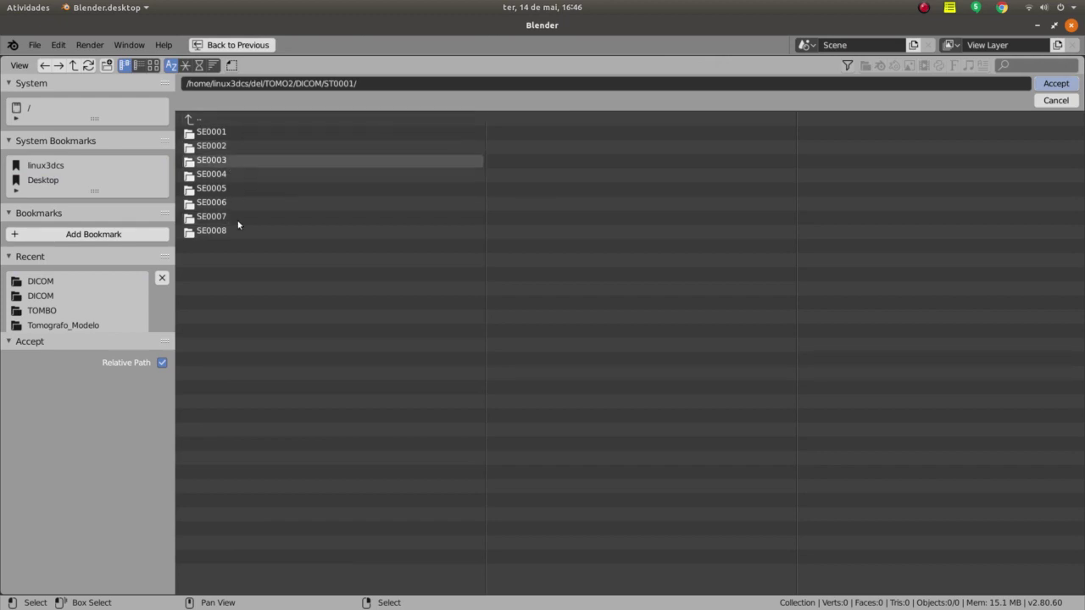
pyautogui.click(1056, 84)
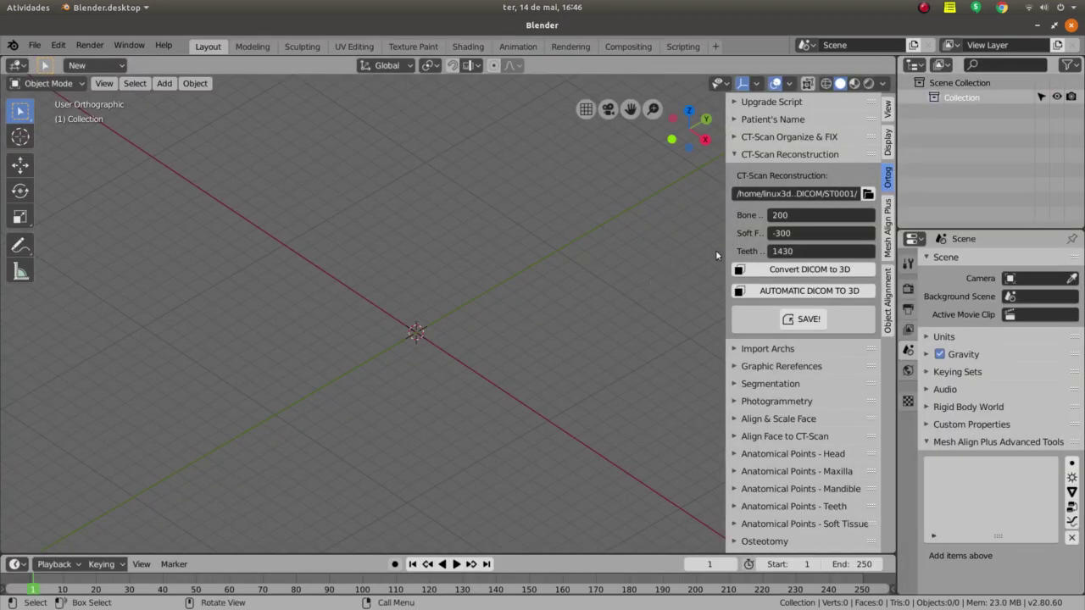
# - Launch AUTOMATIC DICOM TO 3D and follow its progress in the Terminal
pyautogui.click(821, 291)
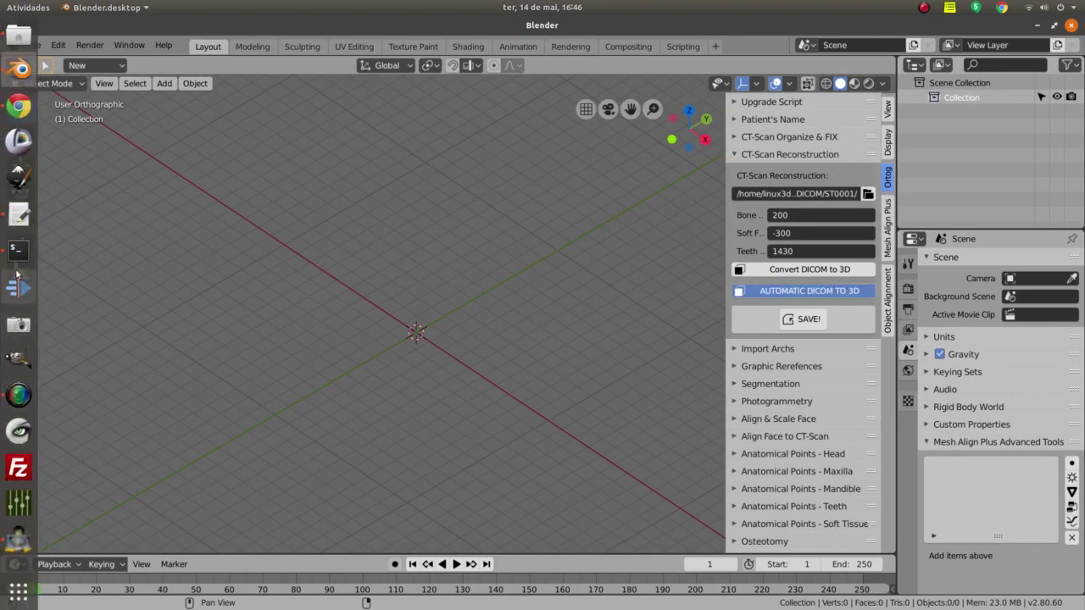
pyautogui.click(20, 250)
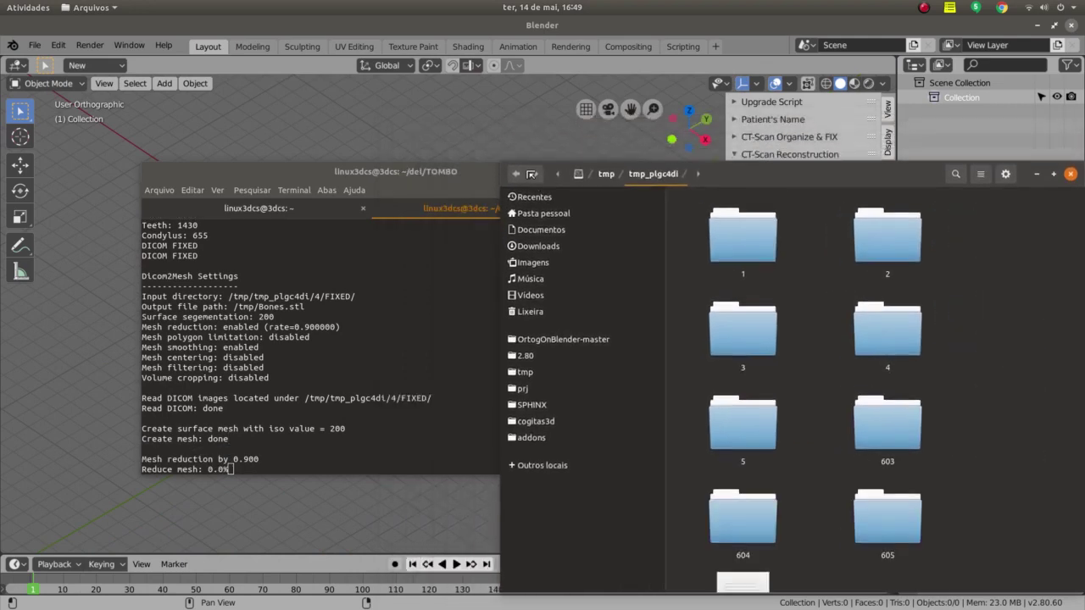
# - Inspect the temporary series folders 2, 3, 4, 5, 603, 604 and 605 in Files
pyautogui.moveTo(737, 174); pyautogui.dragTo(688, 106)
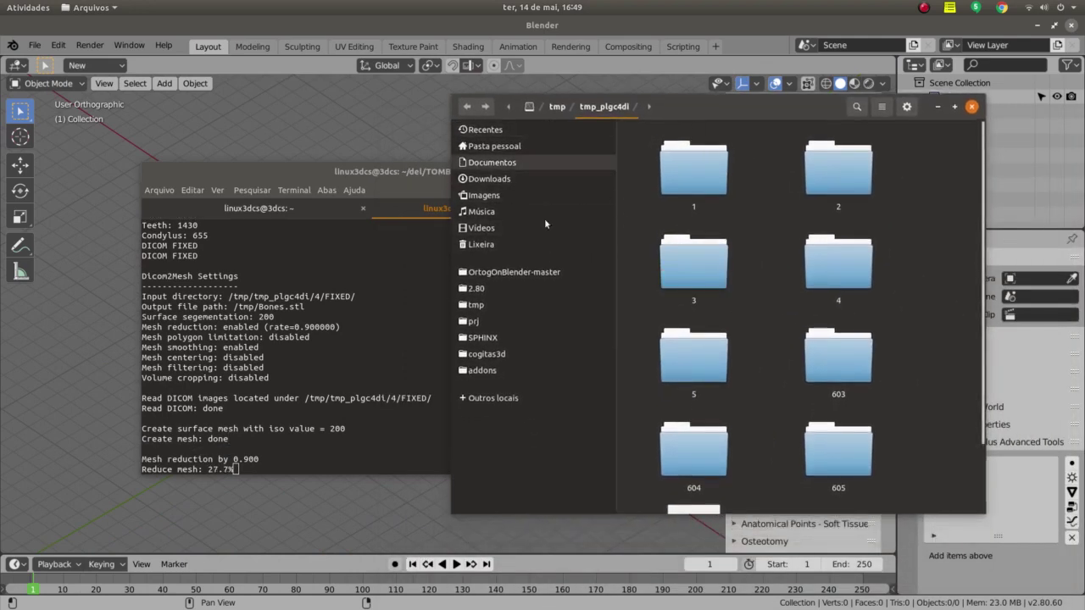
pyautogui.scroll(-2, 784, 275)
pyautogui.scroll(-2, 785, 275)
pyautogui.scroll(4, 792, 271)
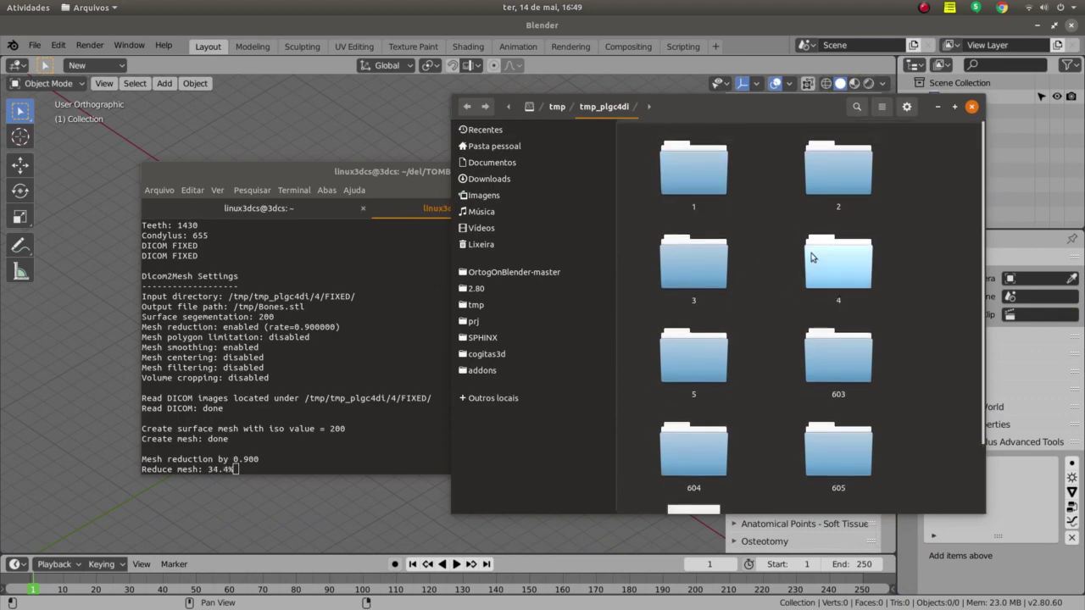
pyautogui.click(810, 177)
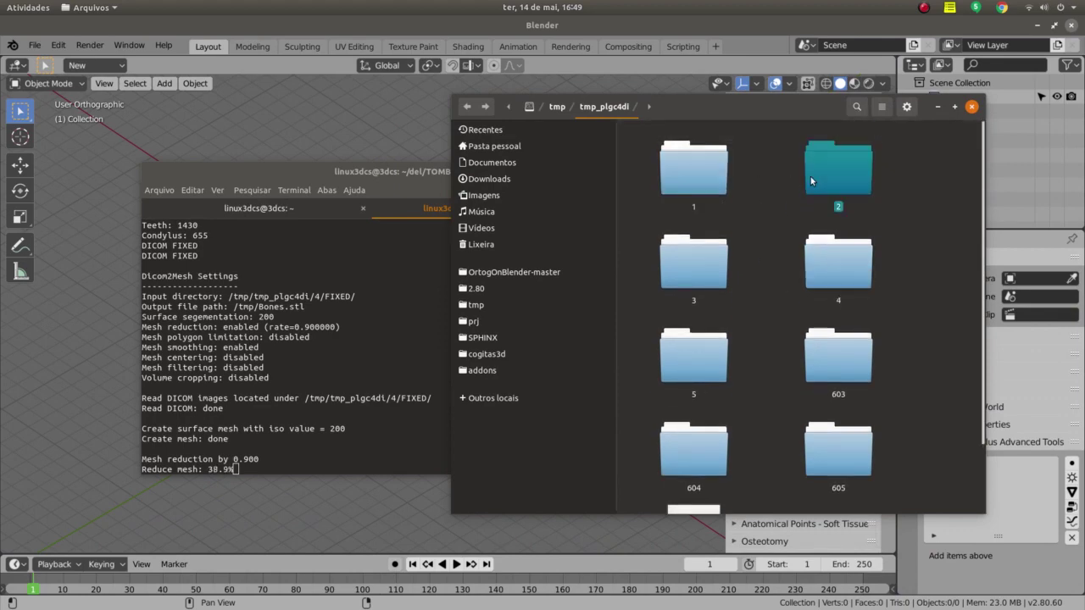
pyautogui.click(700, 266)
pyautogui.click(831, 274)
pyautogui.click(698, 354)
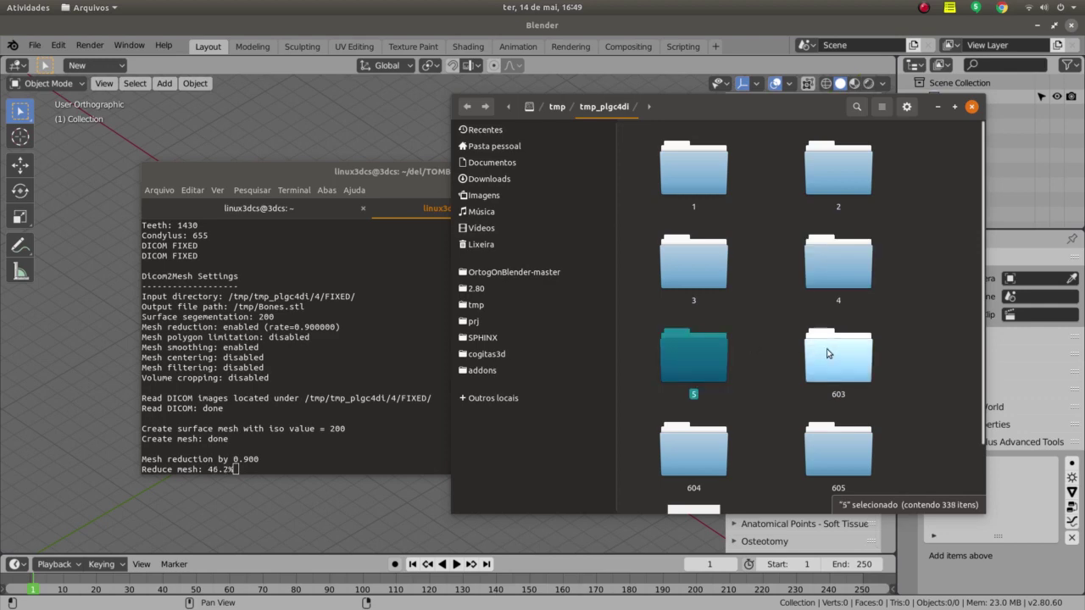
pyautogui.click(828, 353)
pyautogui.click(717, 449)
pyautogui.click(821, 457)
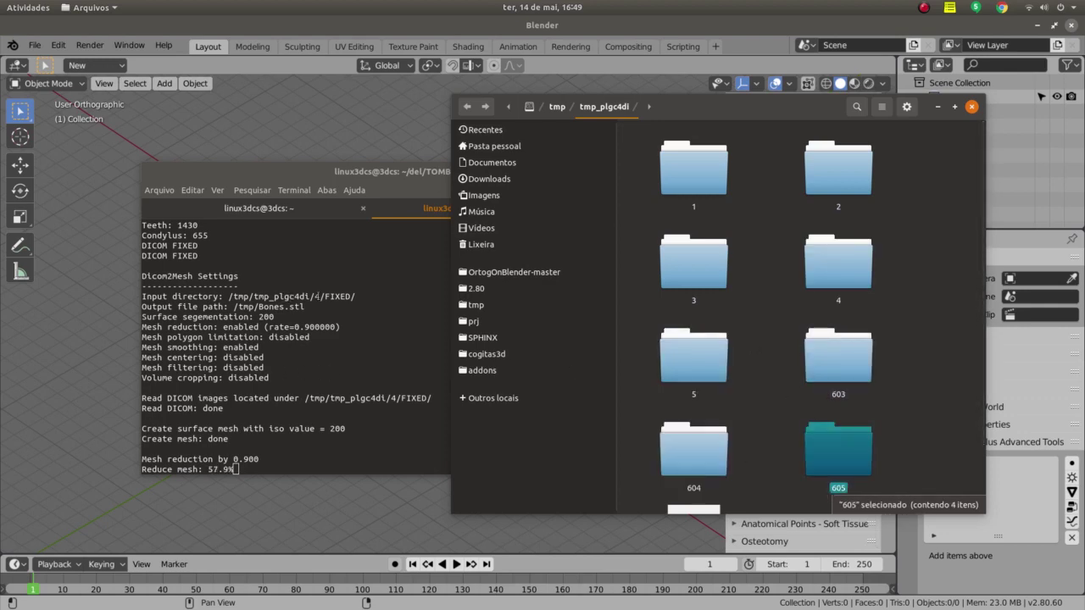
# - Browse folder 4's slice files, then minimize the file manager
pyautogui.doubleClick(850, 279)
pyautogui.scroll(-3, 782, 307)
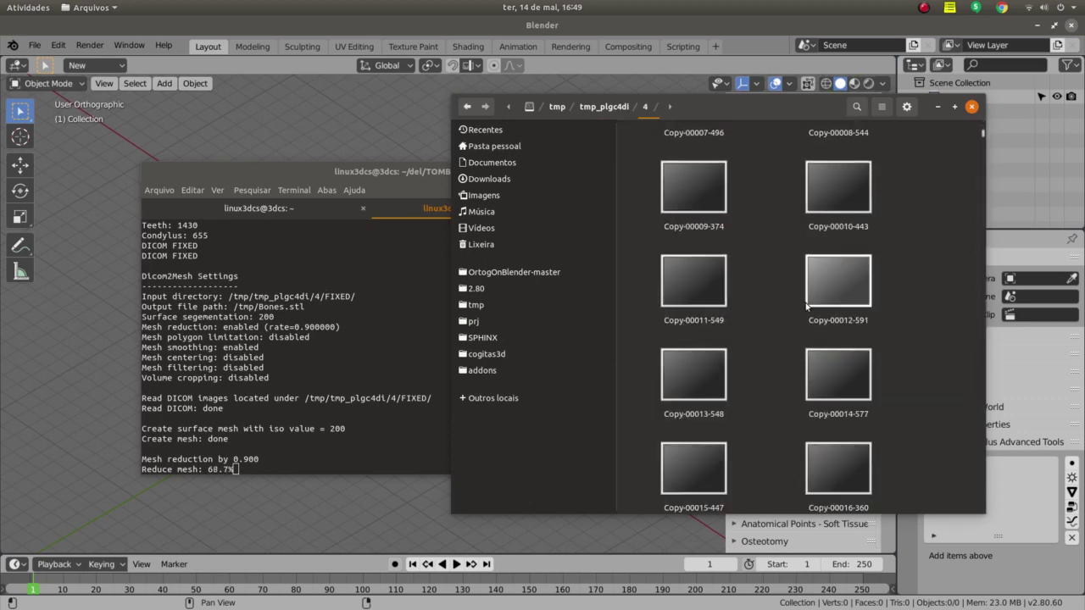
pyautogui.scroll(-4, 805, 308)
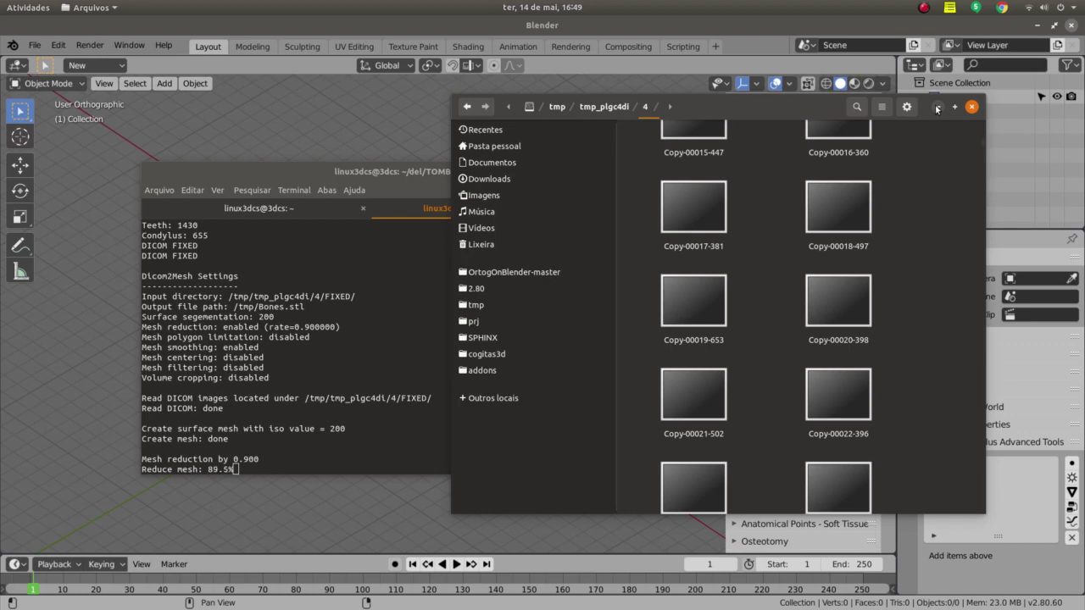
pyautogui.click(936, 107)
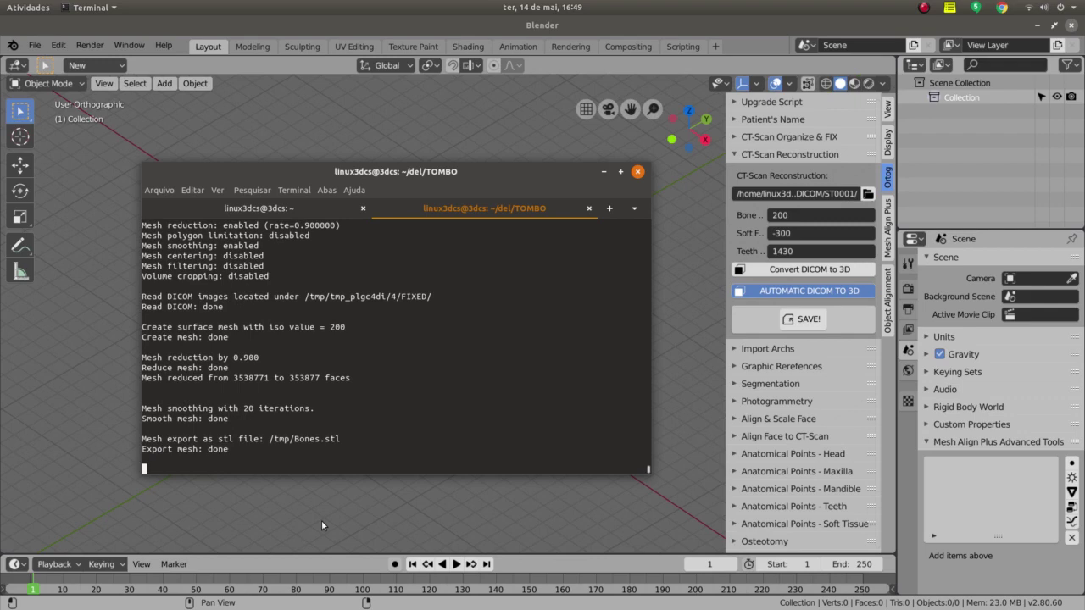
# - Wait for the mesh export to finish and return to the Bones head model in Blender
pyautogui.moveTo(532, 407)
pyautogui.keyDown('shift'); pyautogui.mouseDown(button='middle')
pyautogui.moveTo(579, 413)
pyautogui.moveTo(541, 421)
pyautogui.moveTo(580, 406)
pyautogui.moveTo(555, 415)
pyautogui.moveTo(577, 398)
pyautogui.moveTo(563, 378)
pyautogui.moveTo(578, 382)
pyautogui.moveTo(545, 387)
pyautogui.moveTo(543, 343)
pyautogui.moveTo(533, 341)
pyautogui.moveTo(578, 358)
pyautogui.mouseUp(button='middle'); pyautogui.keyUp('shift')
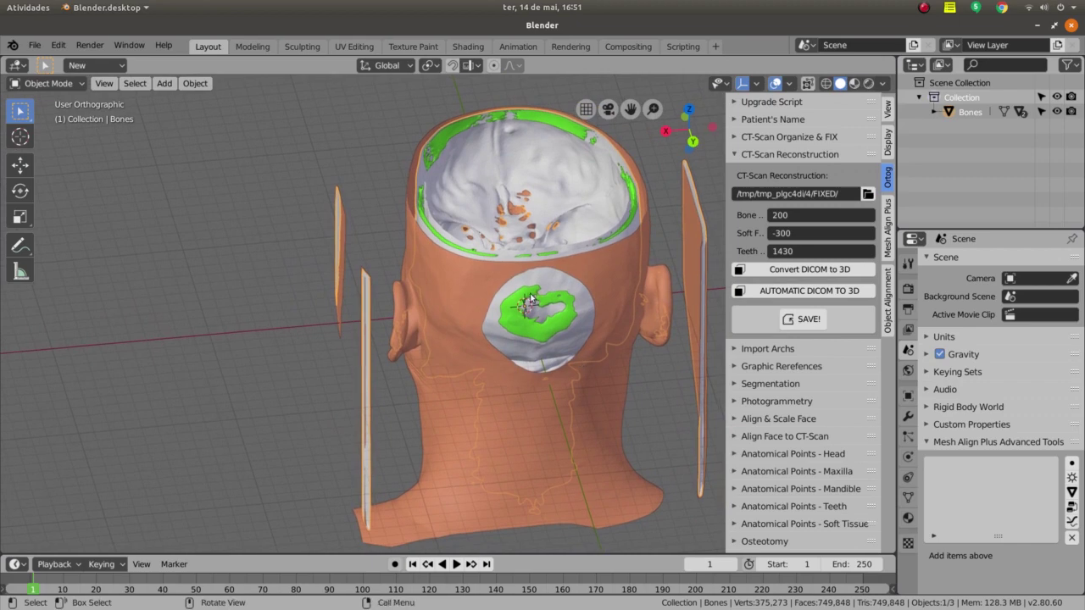
# - Expand the Bones collection and hide the SoftTissue and Bones meshes
pyautogui.click(934, 113)
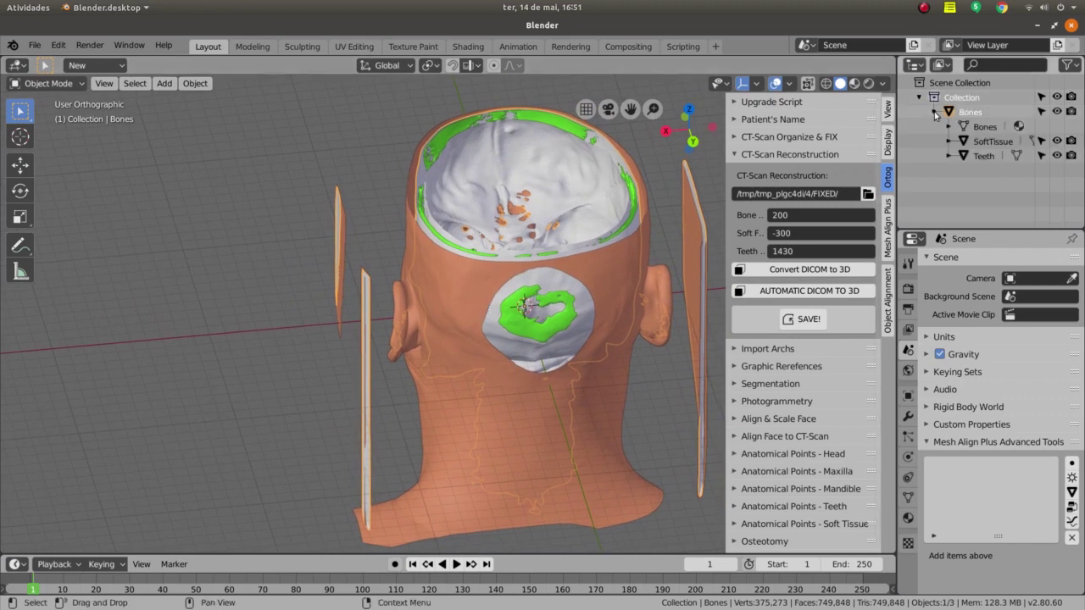
pyautogui.click(1056, 141)
pyautogui.click(1056, 140)
pyautogui.click(1056, 141)
pyautogui.click(1056, 140)
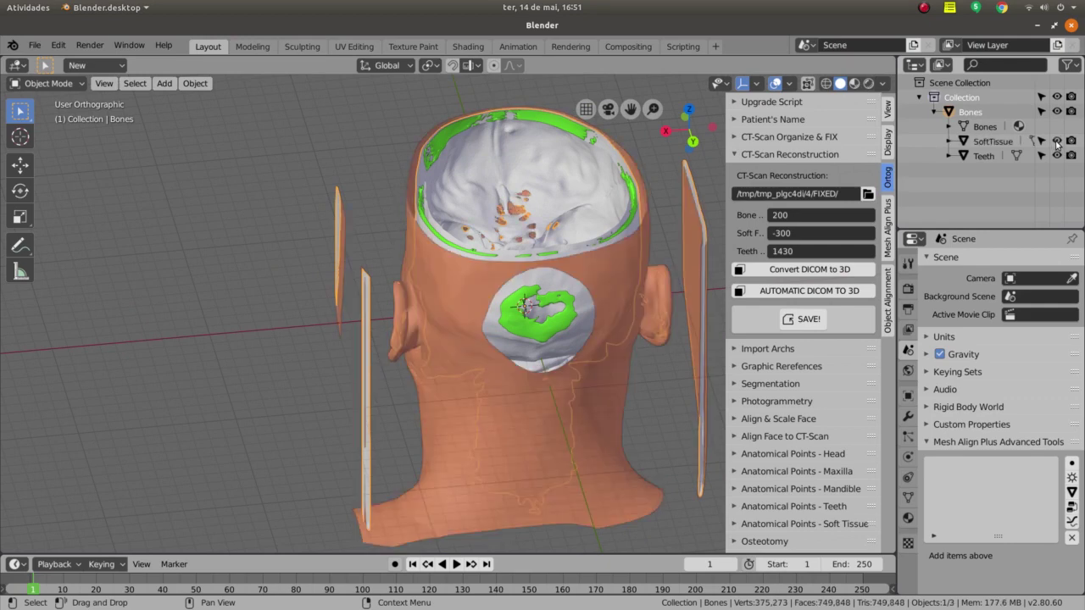
pyautogui.click(1056, 141)
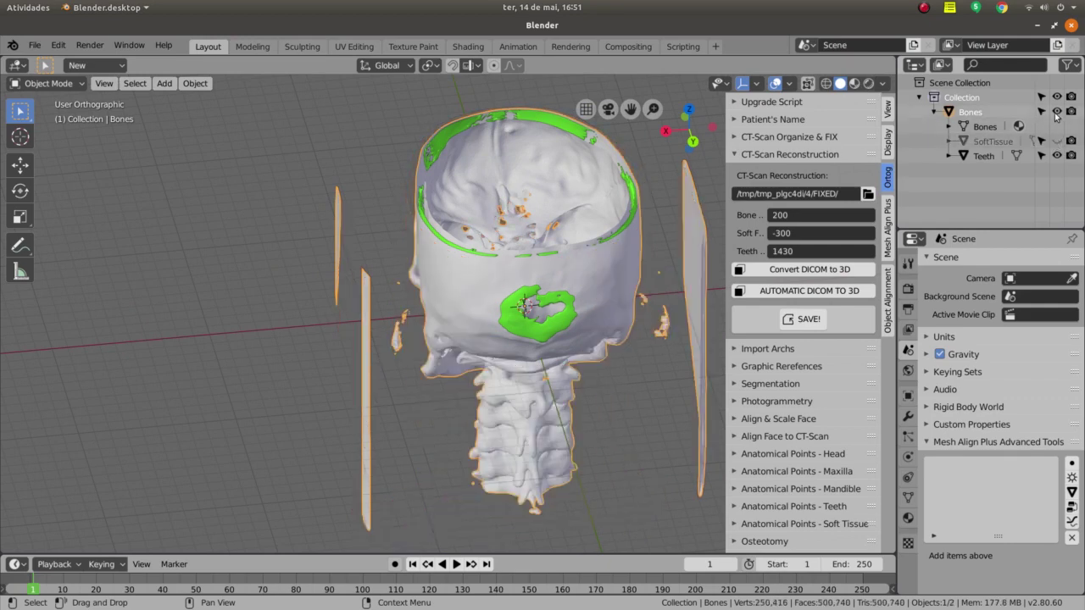
pyautogui.click(1056, 114)
pyautogui.click(1056, 114)
pyautogui.click(1056, 113)
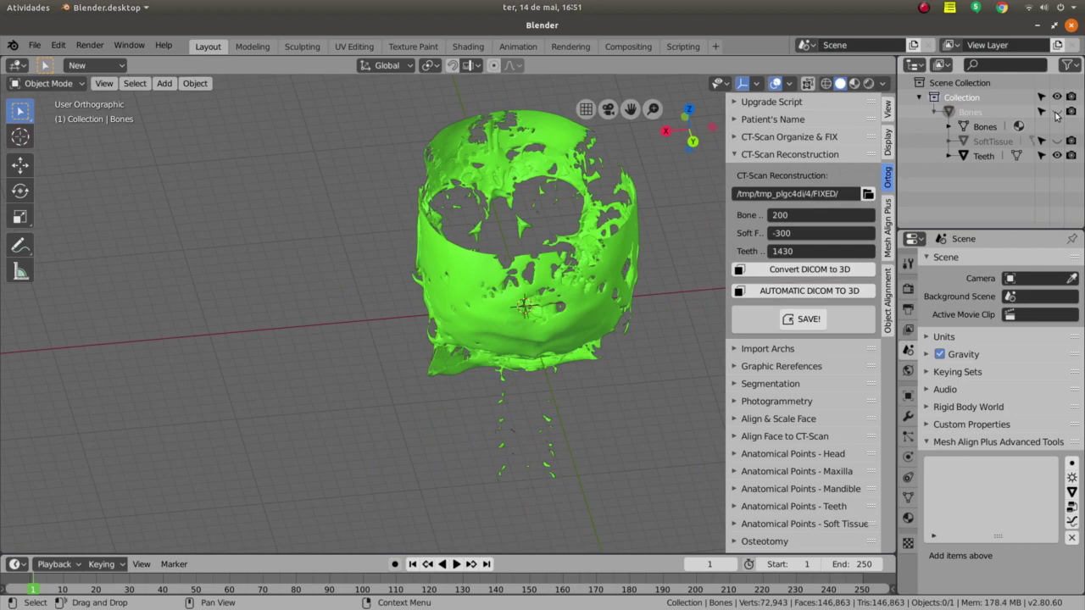
# - Orbit and zoom to view the green teeth mesh from side, front and oblique angles
pyautogui.moveTo(644, 288)
pyautogui.mouseDown(button='middle')
pyautogui.moveTo(521, 301)
pyautogui.moveTo(478, 246)
pyautogui.mouseUp(button='middle')
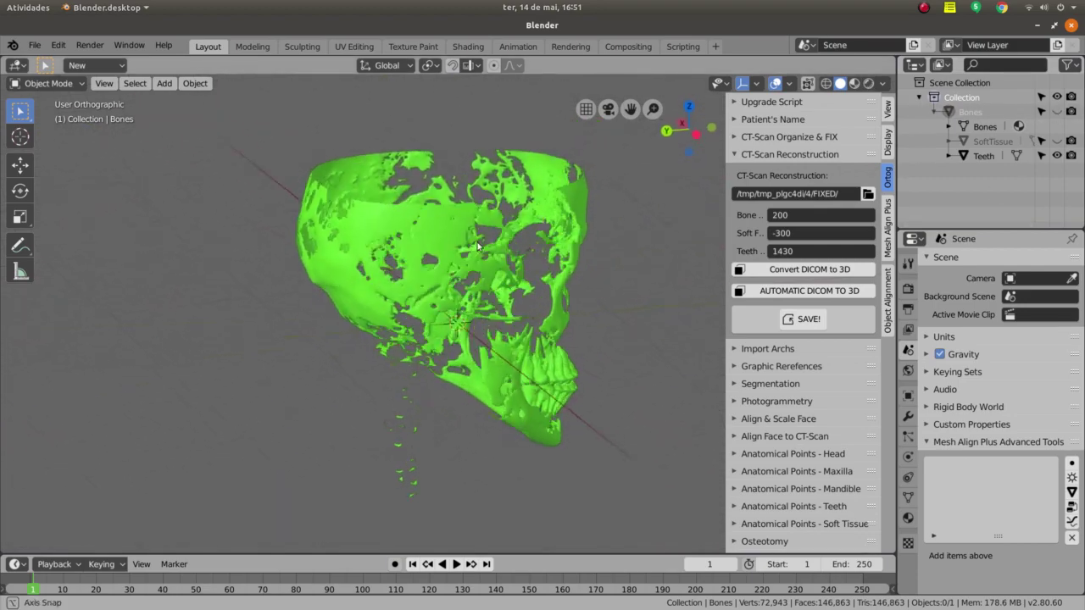
pyautogui.scroll(2, 614, 407)
pyautogui.scroll(2, 593, 394)
pyautogui.scroll(2, 576, 382)
pyautogui.scroll(1, 567, 376)
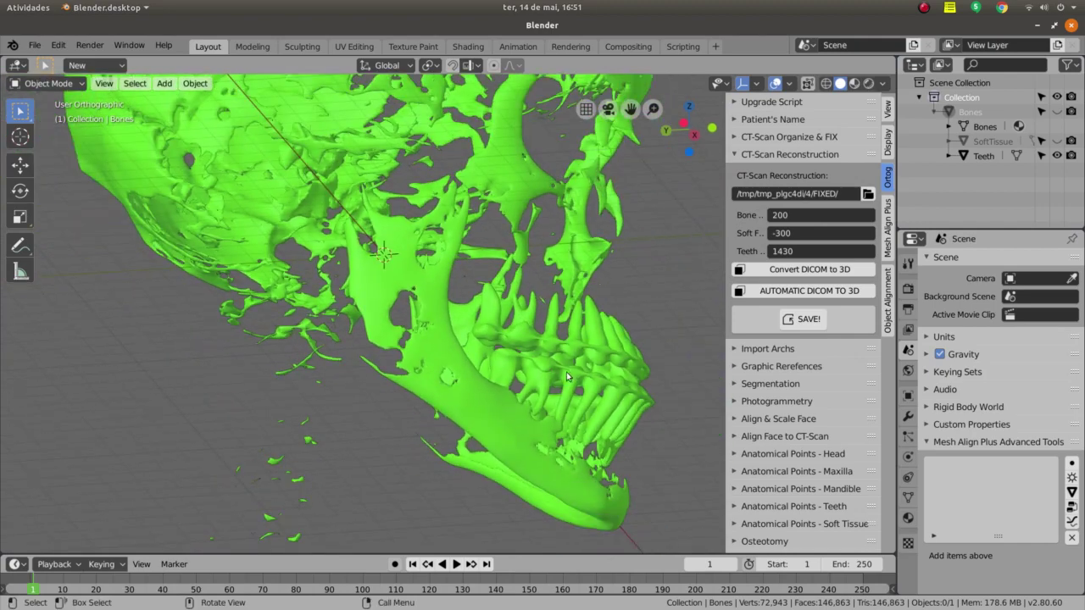
pyautogui.scroll(-3, 567, 376)
pyautogui.moveTo(567, 376)
pyautogui.mouseDown(button='middle')
pyautogui.moveTo(581, 369)
pyautogui.moveTo(500, 408)
pyautogui.mouseUp(button='middle')
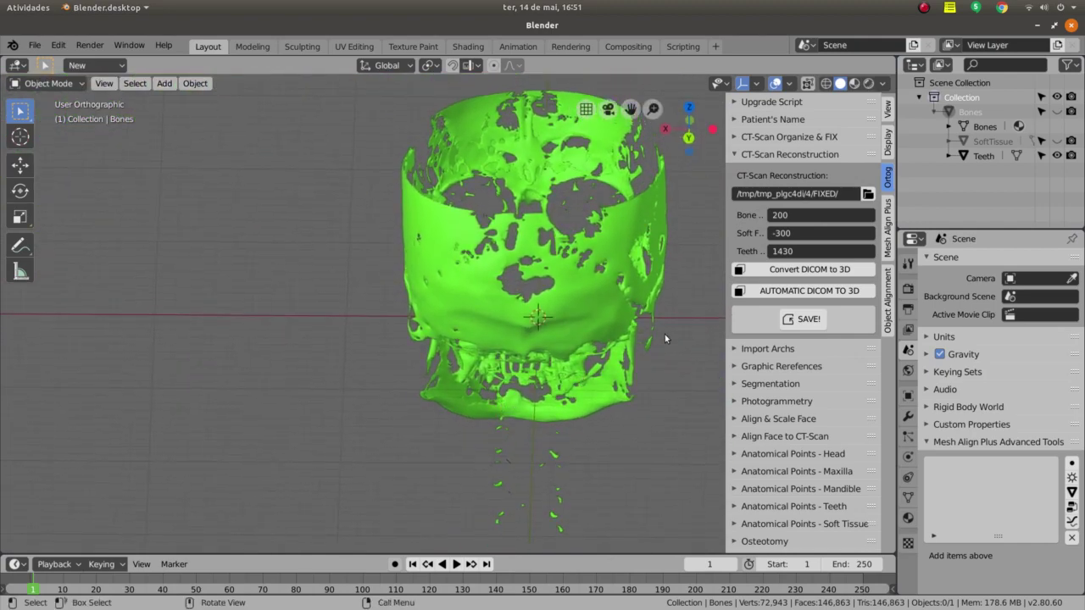
pyautogui.moveTo(665, 339)
pyautogui.mouseDown(button='middle')
pyautogui.moveTo(562, 321)
pyautogui.moveTo(548, 301)
pyautogui.mouseUp(button='middle')
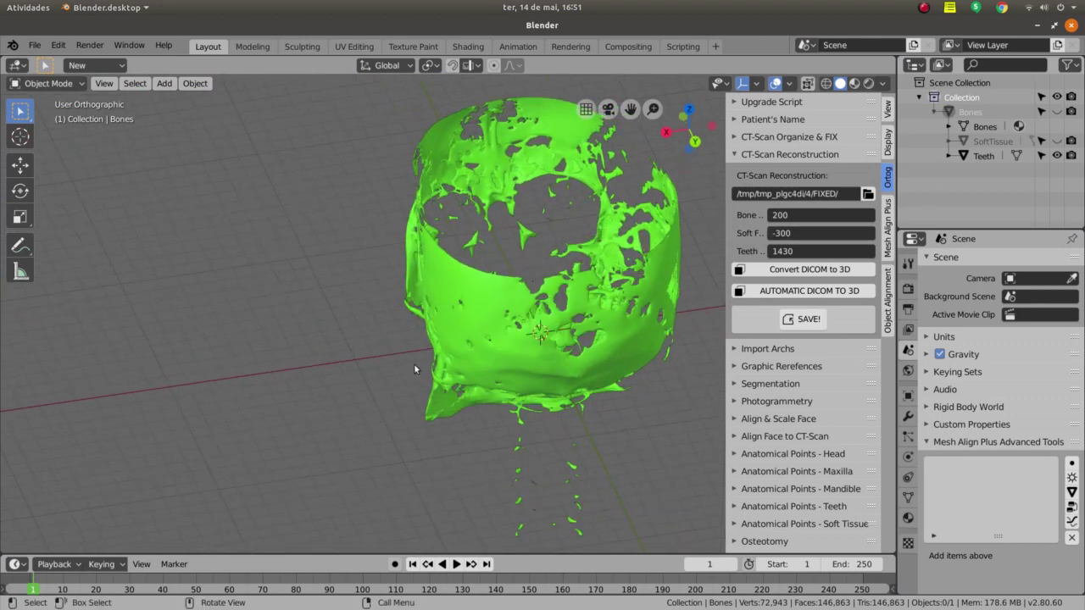
# - Unhide SoftTissue and Bones and orbit to a back view of the head
pyautogui.click(1056, 141)
pyautogui.click(1057, 111)
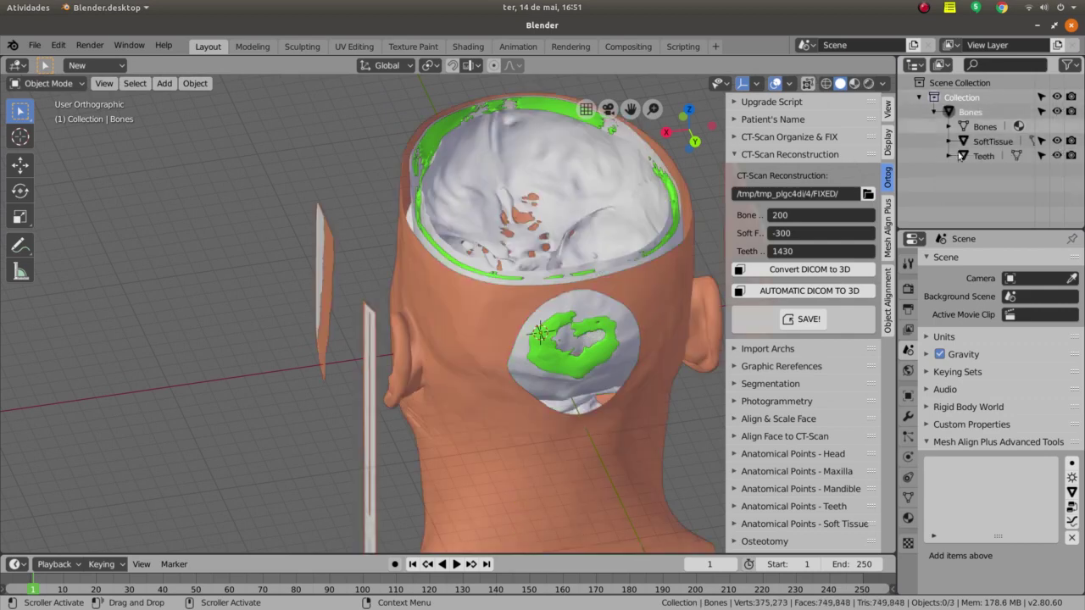
pyautogui.moveTo(593, 322); pyautogui.dragTo(659, 315, button='middle')
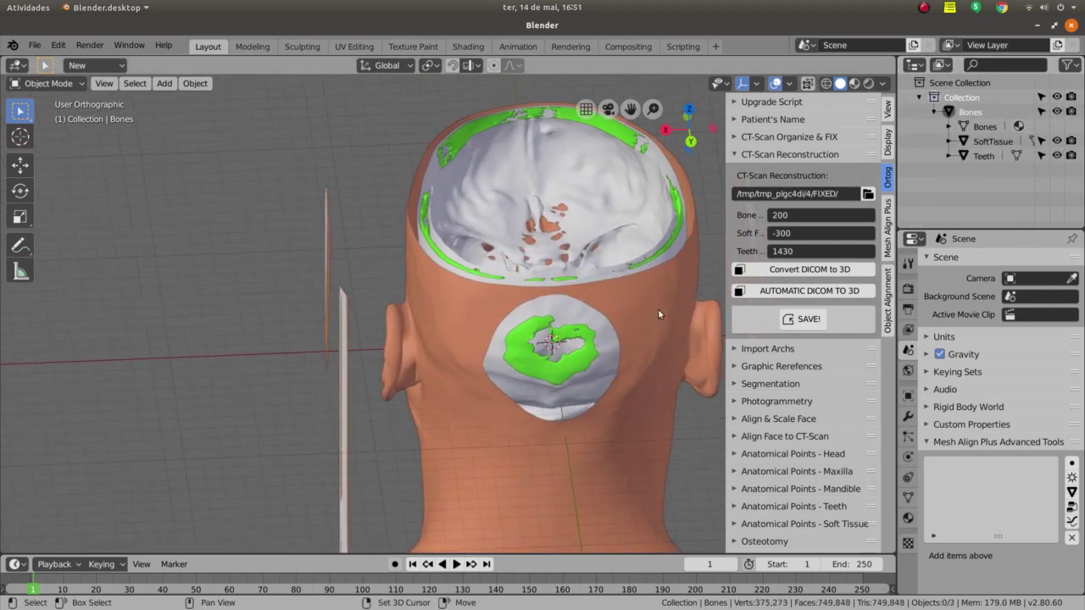
pyautogui.moveTo(566, 288); pyautogui.dragTo(574, 301, button='middle')
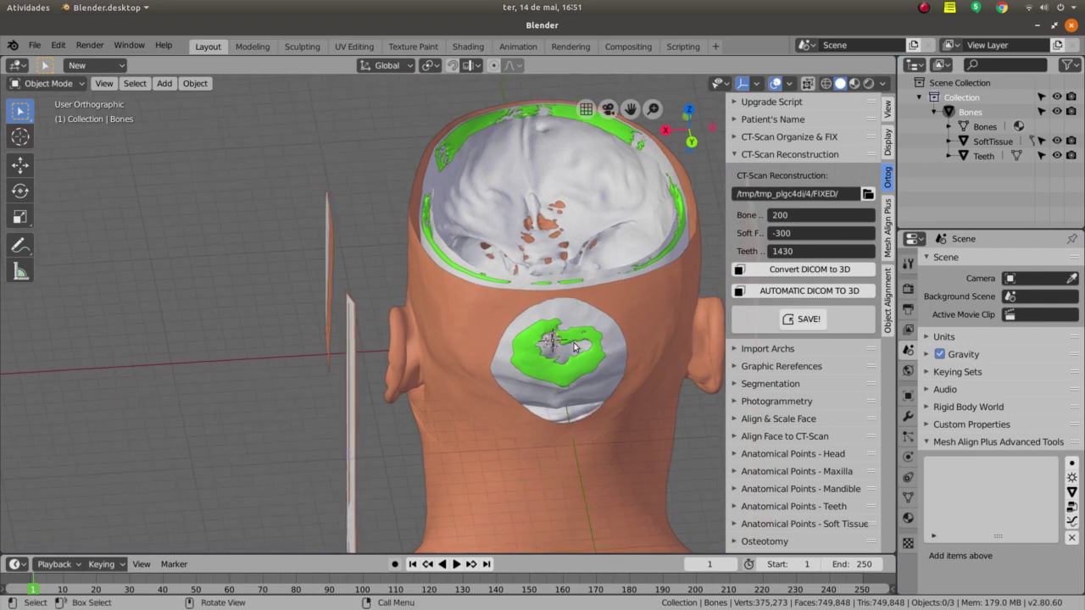
# - Tilt and orbit the view to look down into the opened skull's interior
pyautogui.moveTo(574, 346)
pyautogui.mouseDown(button='middle')
pyautogui.moveTo(587, 340)
pyautogui.moveTo(538, 314)
pyautogui.moveTo(585, 338)
pyautogui.moveTo(559, 341)
pyautogui.moveTo(544, 256)
pyautogui.mouseUp(button='middle')
pyautogui.moveTo(556, 297)
pyautogui.mouseDown(button='middle')
pyautogui.moveTo(542, 327)
pyautogui.moveTo(553, 340)
pyautogui.mouseUp(button='middle')
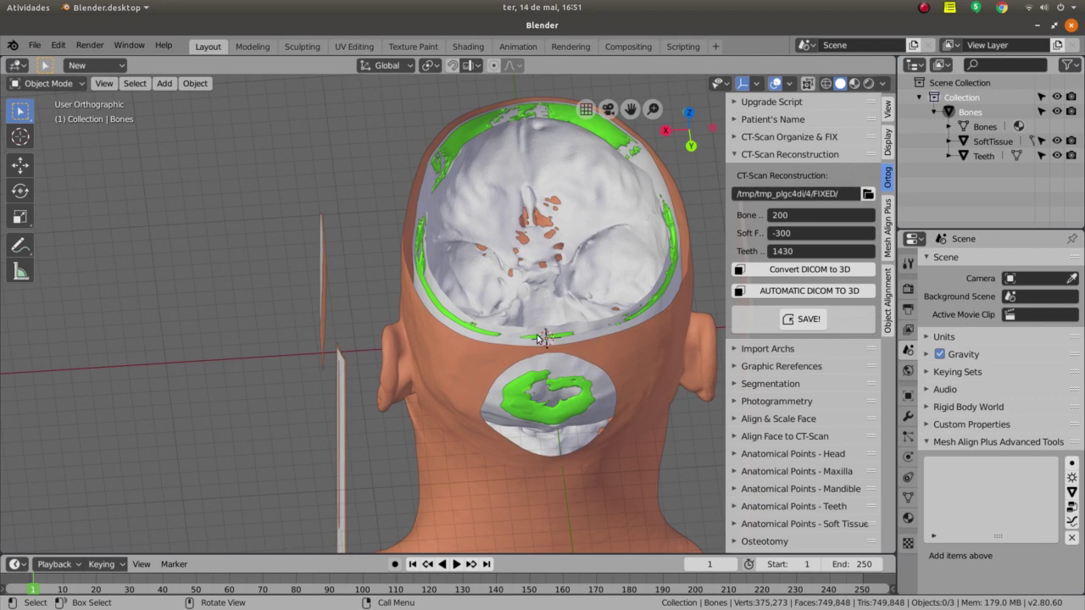
pyautogui.moveTo(526, 376)
pyautogui.mouseDown(button='middle')
pyautogui.moveTo(535, 359)
pyautogui.moveTo(508, 364)
pyautogui.moveTo(532, 361)
pyautogui.moveTo(568, 302)
pyautogui.mouseUp(button='middle')
pyautogui.moveTo(547, 363)
pyautogui.mouseDown(button='middle')
pyautogui.moveTo(539, 375)
pyautogui.moveTo(555, 376)
pyautogui.mouseUp(button='middle')
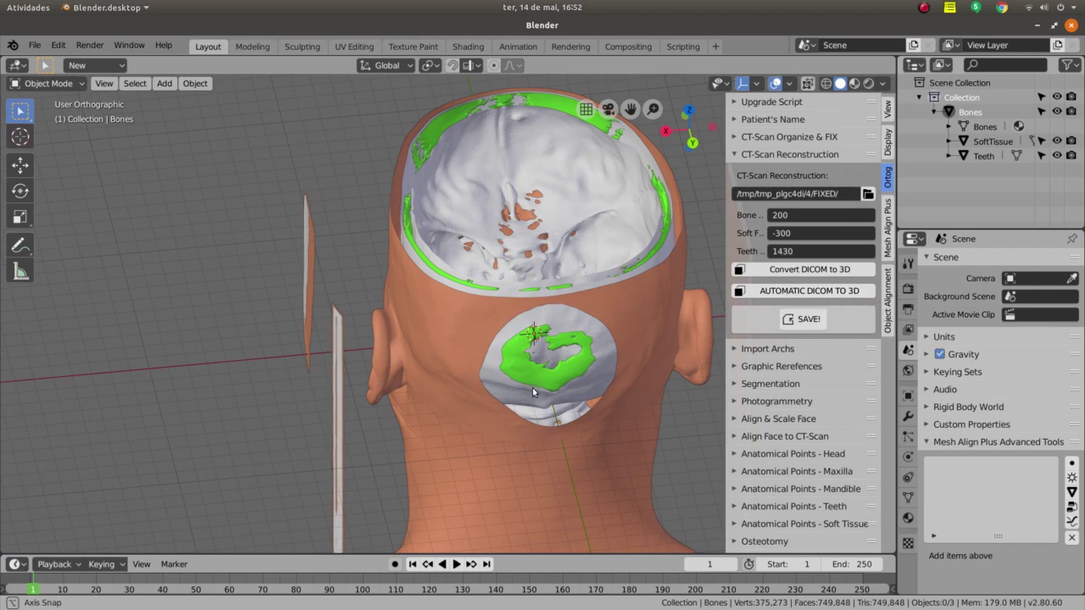
pyautogui.moveTo(532, 387); pyautogui.dragTo(530, 365, button='middle')
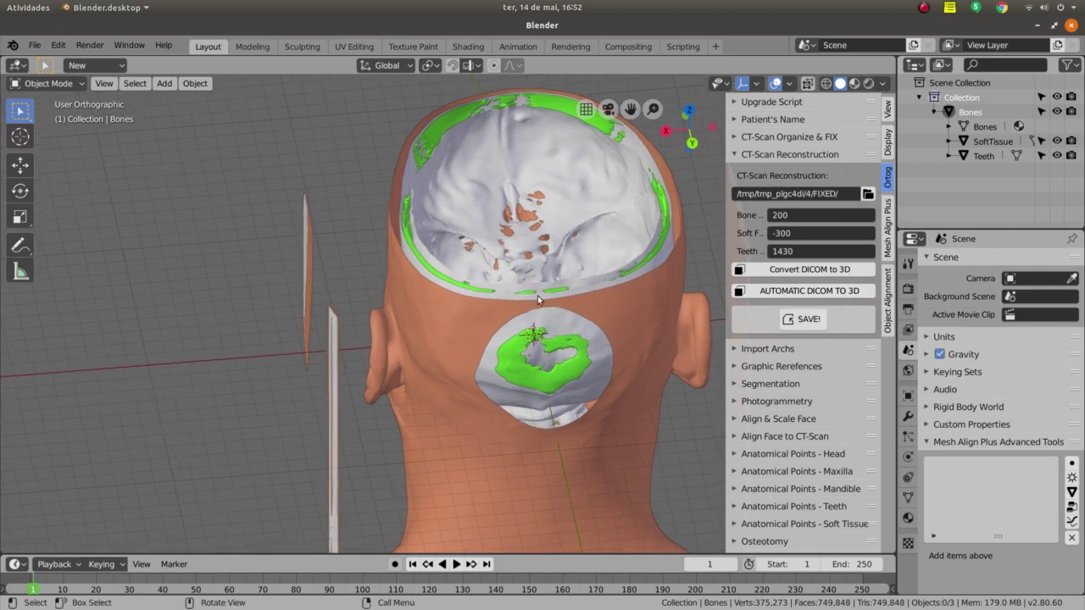
pyautogui.moveTo(535, 322)
pyautogui.mouseDown(button='middle')
pyautogui.moveTo(574, 318)
pyautogui.moveTo(551, 322)
pyautogui.moveTo(557, 330)
pyautogui.mouseUp(button='middle')
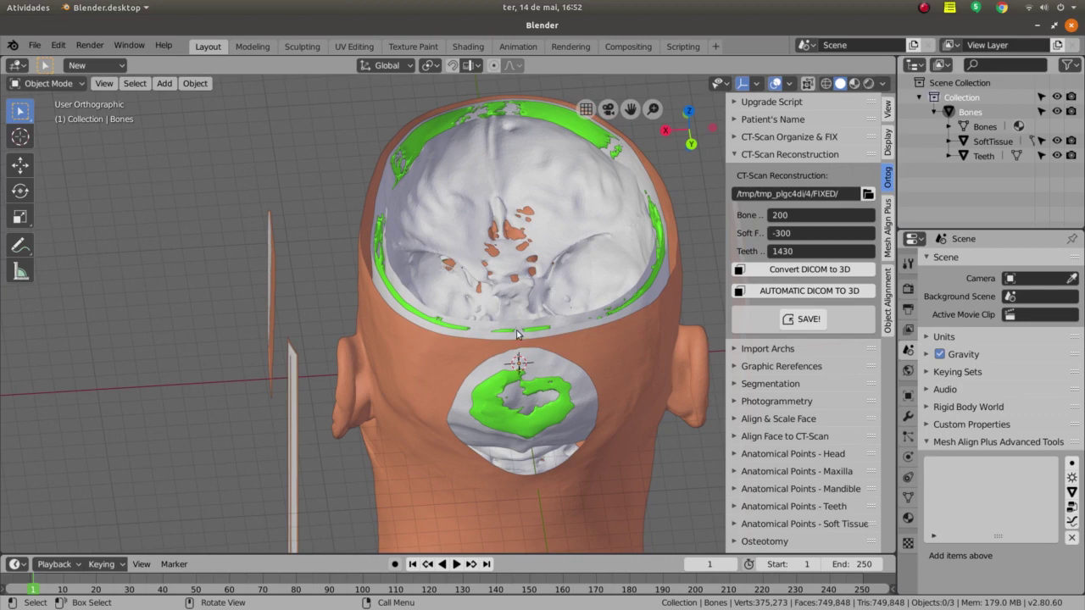
pyautogui.moveTo(517, 334)
pyautogui.mouseDown(button='middle')
pyautogui.moveTo(520, 378)
pyautogui.moveTo(570, 309)
pyautogui.mouseUp(button='middle')
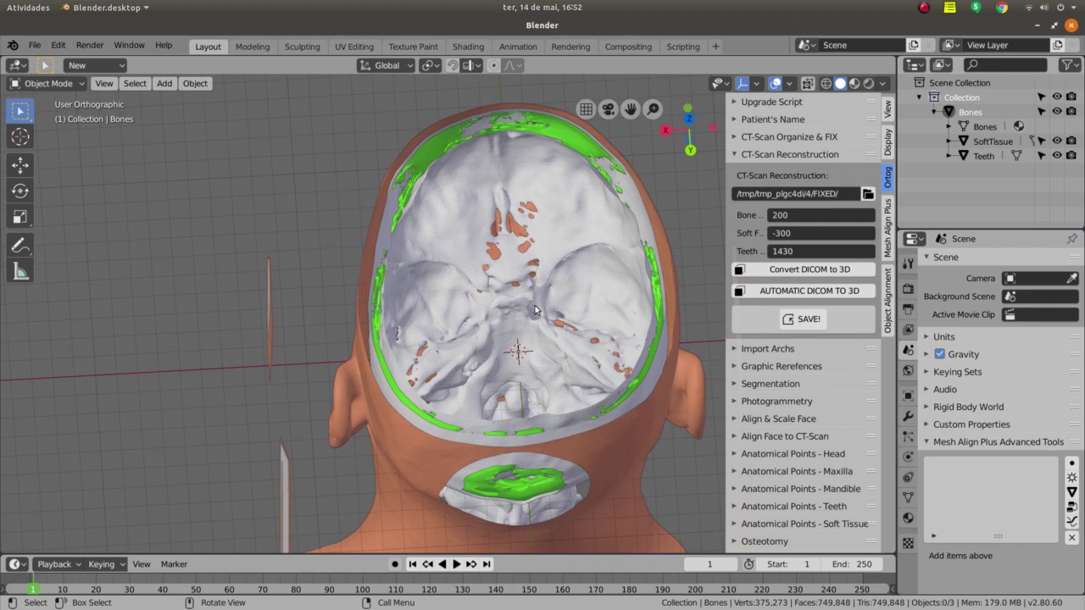
pyautogui.moveTo(535, 310); pyautogui.dragTo(523, 254, button='middle')
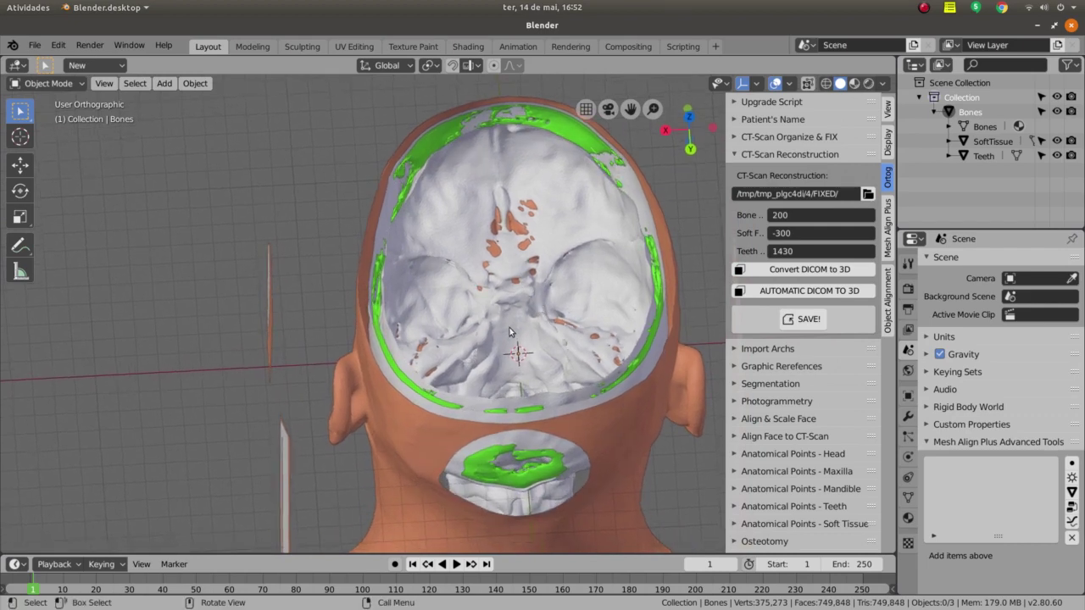